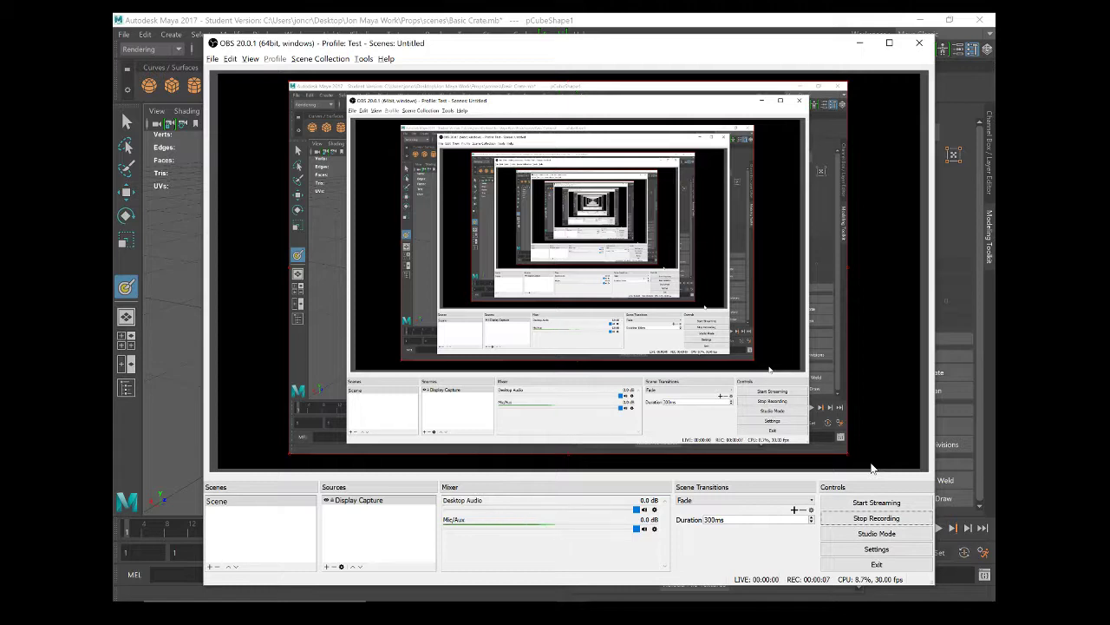
# Switch to Maya and activate the 3D Paint Tool for the wooden crate
pyautogui.hotkey('alt', 'Tab')
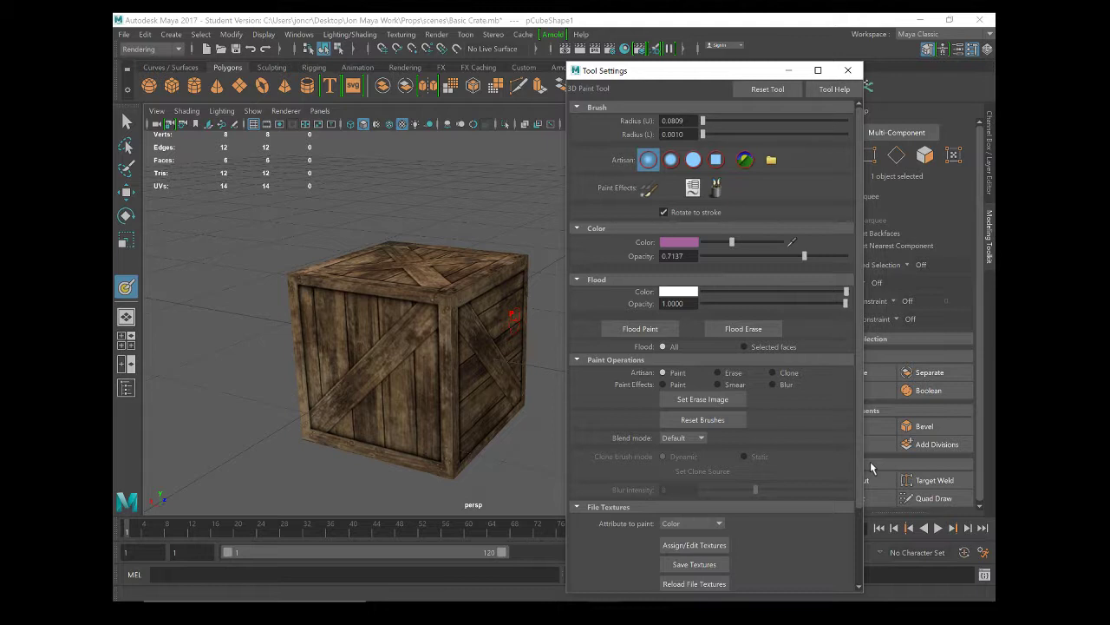
pyautogui.keyDown('alt'); pyautogui.moveTo(420, 368); pyautogui.dragTo(377, 363); pyautogui.keyUp('alt')
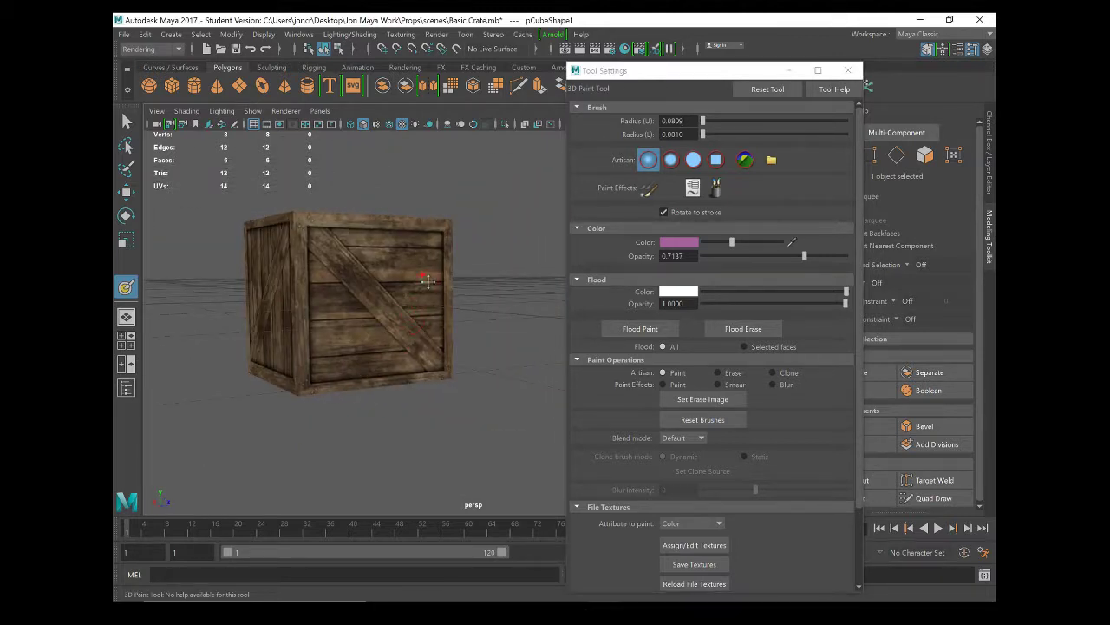
pyautogui.keyDown('alt'); pyautogui.moveTo(428, 280); pyautogui.dragTo(484, 301); pyautogui.keyUp('alt')
pyautogui.moveTo(432, 267)
pyautogui.keyDown('alt'); pyautogui.mouseDown()
pyautogui.moveTo(372, 345)
pyautogui.moveTo(450, 272)
pyautogui.mouseUp(); pyautogui.keyUp('alt')
pyautogui.moveTo(510, 367)
pyautogui.keyDown('alt'); pyautogui.mouseDown()
pyautogui.moveTo(449, 302)
pyautogui.moveTo(446, 229)
pyautogui.moveTo(414, 298)
pyautogui.moveTo(405, 239)
pyautogui.moveTo(454, 223)
pyautogui.moveTo(367, 228)
pyautogui.moveTo(444, 211)
pyautogui.moveTo(420, 222)
pyautogui.mouseUp(); pyautogui.keyUp('alt')
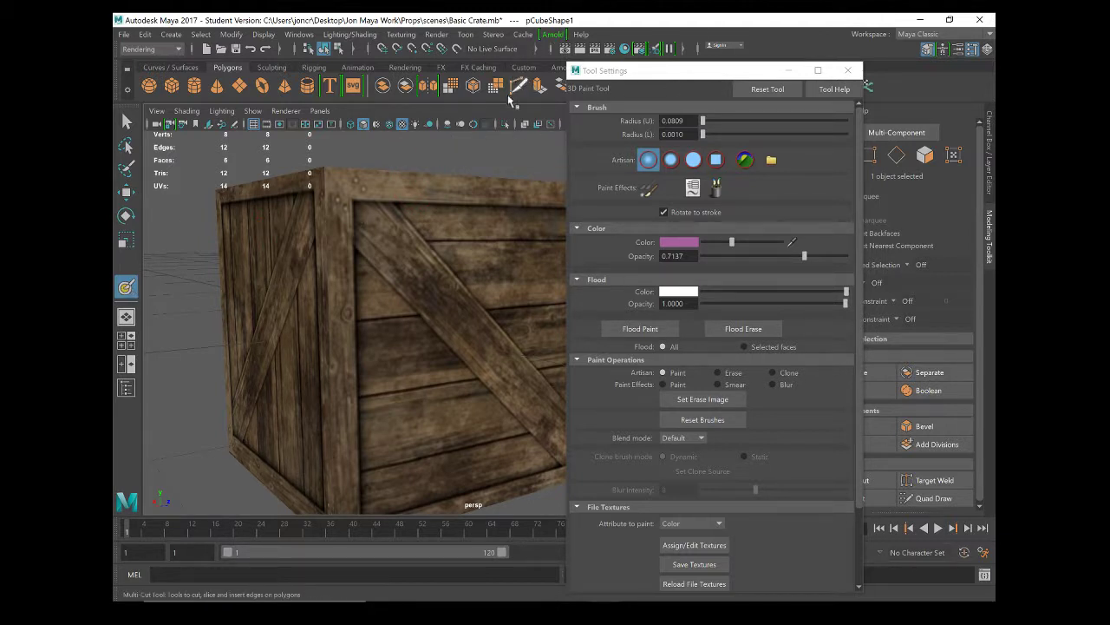
pyautogui.click(401, 34)
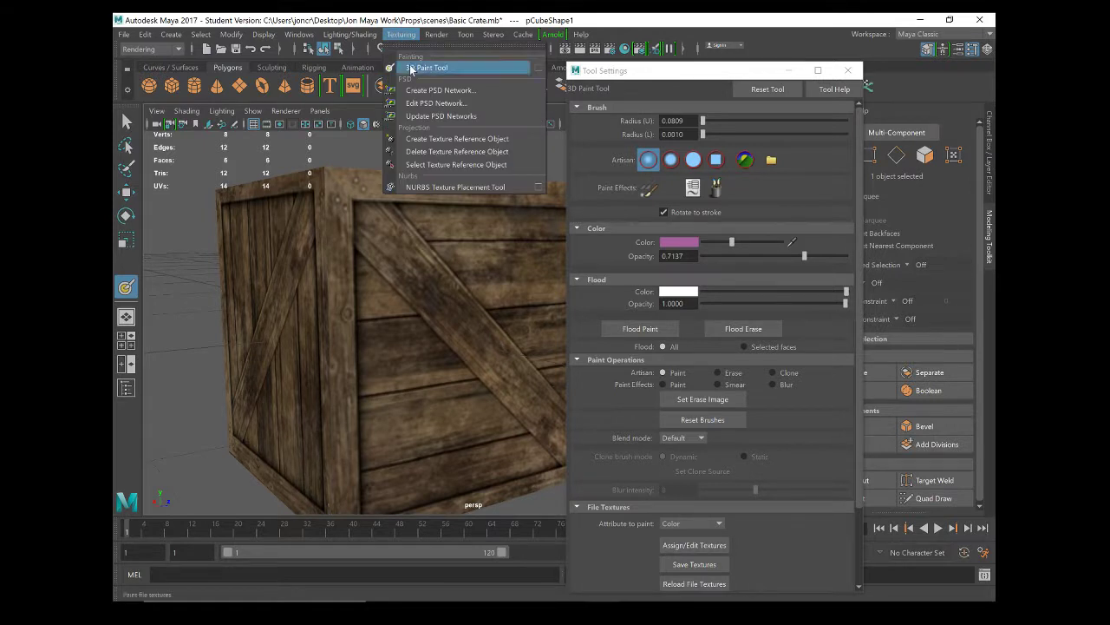
pyautogui.click(415, 68)
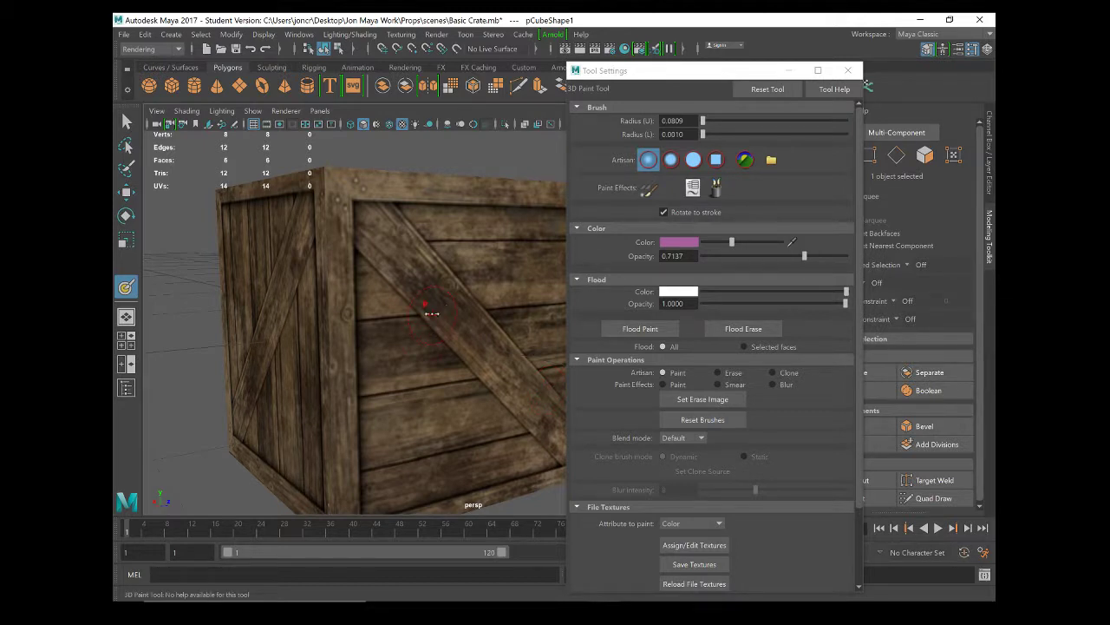
# Reduce the brush radius to 0.0239 and paint a short name in purple across the crate's side face
pyautogui.moveTo(406, 310)
pyautogui.mouseDown()
pyautogui.moveTo(431, 314)
pyautogui.moveTo(306, 242)
pyautogui.moveTo(338, 275)
pyautogui.mouseUp()
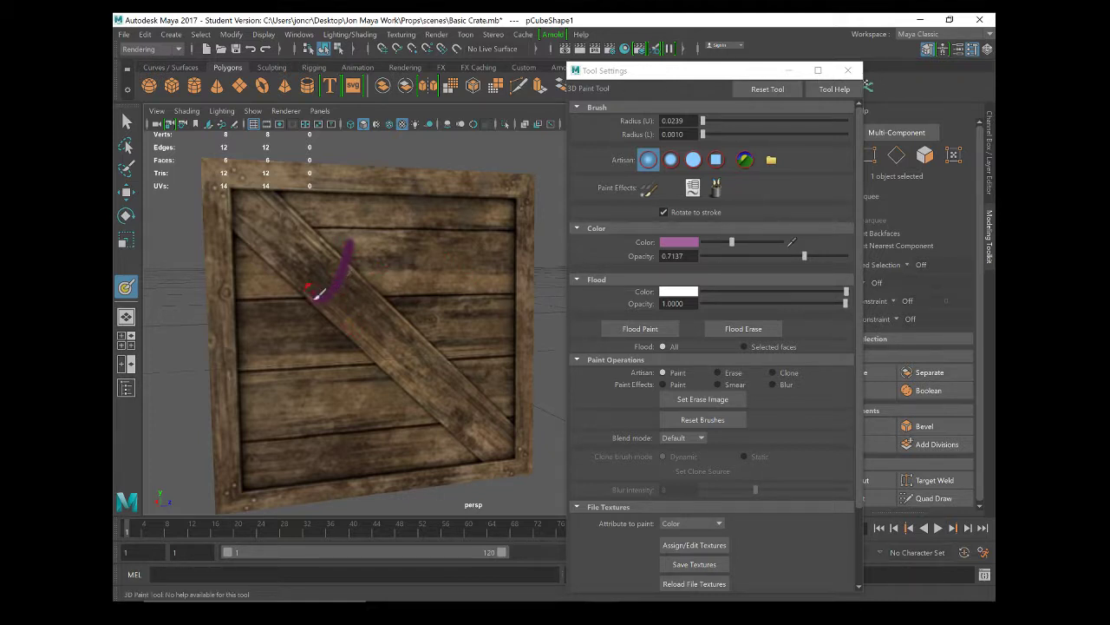
pyautogui.moveTo(336, 236); pyautogui.dragTo(392, 232)
pyautogui.moveTo(382, 269)
pyautogui.mouseDown()
pyautogui.moveTo(368, 295)
pyautogui.moveTo(391, 299)
pyautogui.moveTo(390, 287)
pyautogui.moveTo(438, 320)
pyautogui.moveTo(406, 336)
pyautogui.moveTo(471, 325)
pyautogui.moveTo(438, 321)
pyautogui.mouseUp()
# Set the paint opacity to 0.4471 and paint a small purple mark on the adjacent side's diagonal plank
pyautogui.moveTo(805, 257); pyautogui.dragTo(767, 258)
pyautogui.keyDown('alt'); pyautogui.moveTo(208, 259); pyautogui.dragTo(398, 271); pyautogui.keyUp('alt')
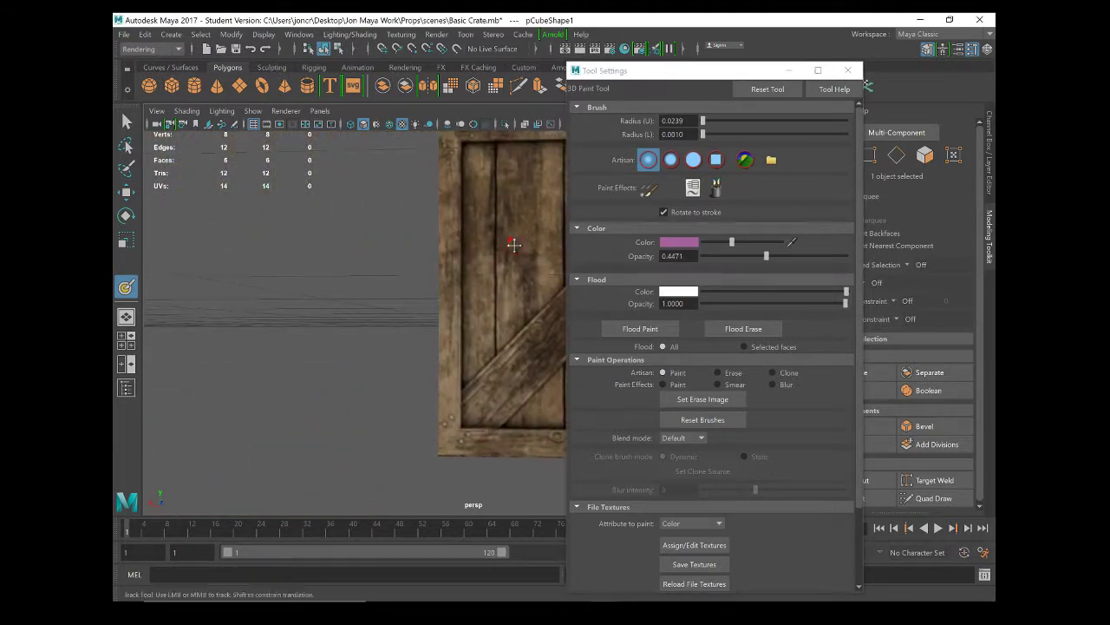
pyautogui.keyDown('alt'); pyautogui.moveTo(515, 245); pyautogui.dragTo(440, 233, button='middle'); pyautogui.keyUp('alt')
pyautogui.moveTo(418, 263); pyautogui.dragTo(432, 298)
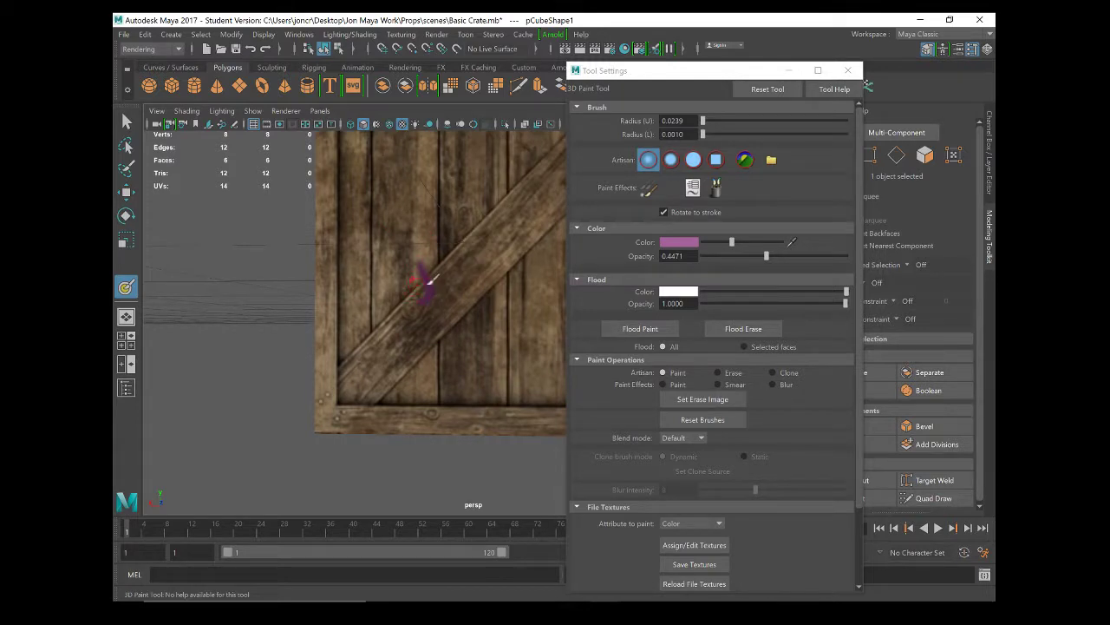
pyautogui.keyDown('alt'); pyautogui.moveTo(450, 268); pyautogui.dragTo(520, 302); pyautogui.keyUp('alt')
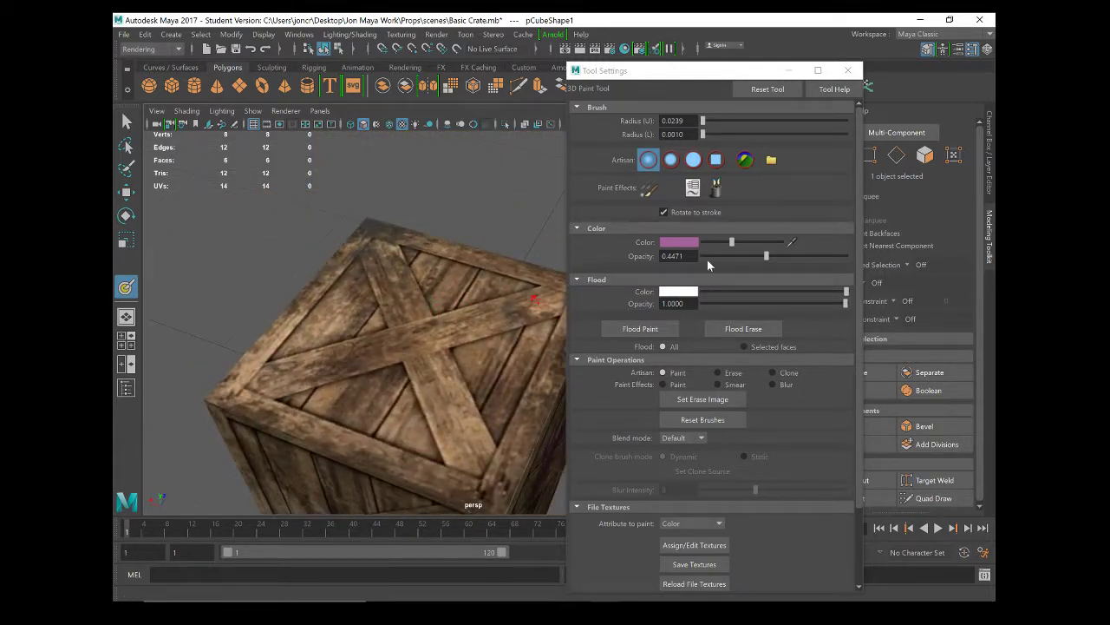
pyautogui.click(681, 244)
pyautogui.click(681, 244)
pyautogui.moveTo(535, 379); pyautogui.dragTo(508, 378)
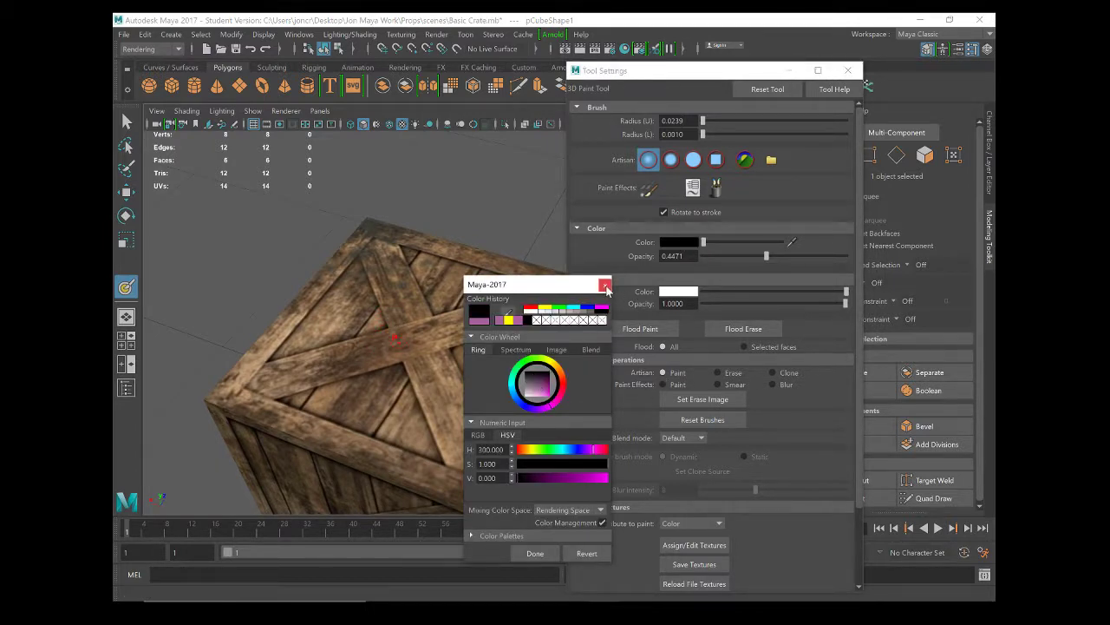
pyautogui.click(605, 285)
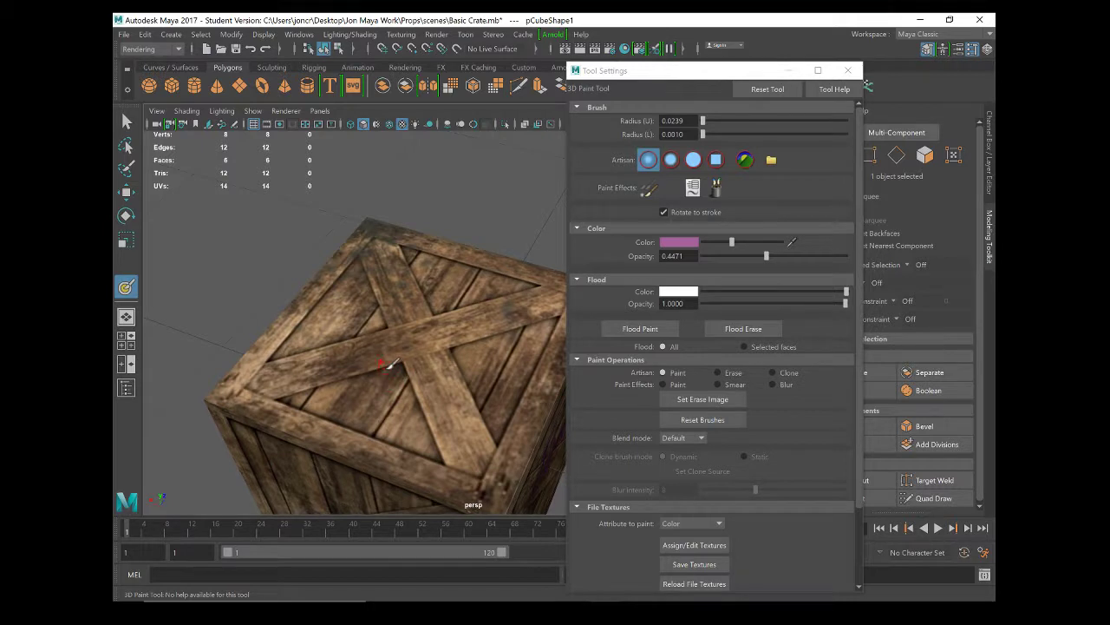
# Enlarge the brush radius to 0.2295, set opacity to 0.2314 and paint purple along a diagonal plank on the crate's top
pyautogui.press('b')
pyautogui.moveTo(764, 255); pyautogui.dragTo(736, 256)
pyautogui.moveTo(381, 286)
pyautogui.mouseDown()
pyautogui.moveTo(490, 438)
pyautogui.moveTo(482, 412)
pyautogui.moveTo(468, 419)
pyautogui.mouseUp()
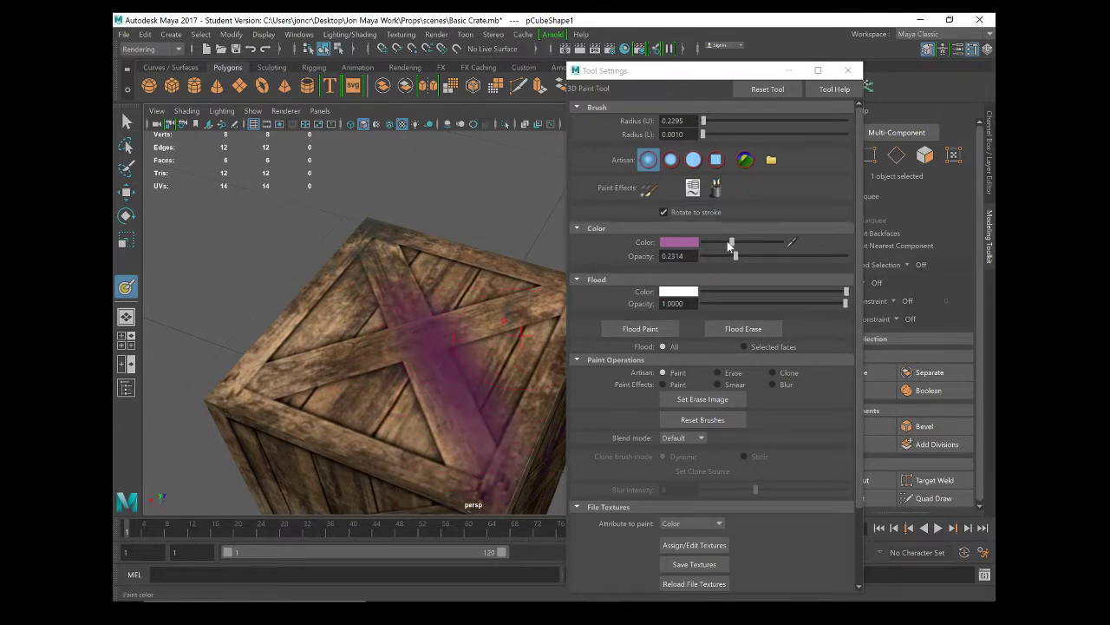
# Darken the purple slightly, set opacity to 0.1529, and paint more of the crate's top with a larger 0.3829 radius brush
pyautogui.moveTo(732, 242); pyautogui.dragTo(724, 256)
pyautogui.moveTo(363, 330)
pyautogui.mouseDown()
pyautogui.moveTo(420, 403)
pyautogui.moveTo(402, 437)
pyautogui.moveTo(374, 399)
pyautogui.moveTo(388, 370)
pyautogui.moveTo(453, 481)
pyautogui.moveTo(382, 372)
pyautogui.moveTo(421, 339)
pyautogui.moveTo(397, 339)
pyautogui.mouseUp()
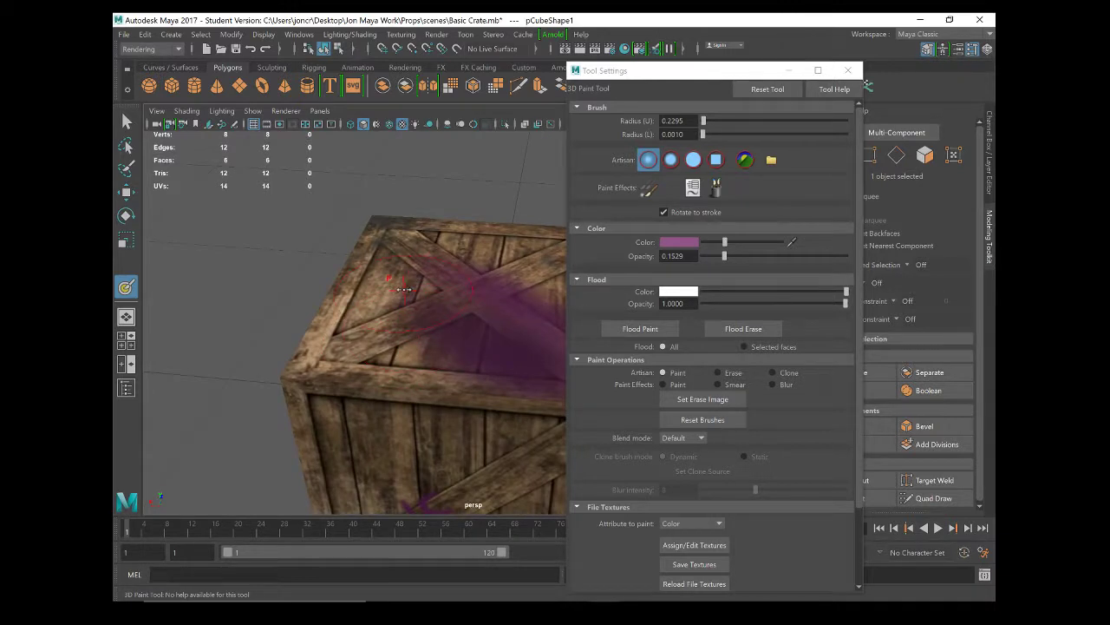
pyautogui.moveTo(404, 290)
pyautogui.mouseDown()
pyautogui.moveTo(426, 289)
pyautogui.moveTo(353, 342)
pyautogui.moveTo(397, 366)
pyautogui.moveTo(355, 318)
pyautogui.moveTo(384, 301)
pyautogui.moveTo(414, 376)
pyautogui.moveTo(413, 363)
pyautogui.mouseUp()
# Select the crate's side face that carries the painted lettering and isolate it in the viewport
pyautogui.moveTo(499, 280)
pyautogui.keyDown('alt'); pyautogui.mouseDown()
pyautogui.moveTo(453, 302)
pyautogui.moveTo(405, 375)
pyautogui.moveTo(486, 282)
pyautogui.moveTo(460, 334)
pyautogui.moveTo(413, 342)
pyautogui.moveTo(363, 398)
pyautogui.moveTo(390, 365)
pyautogui.mouseUp(); pyautogui.keyUp('alt')
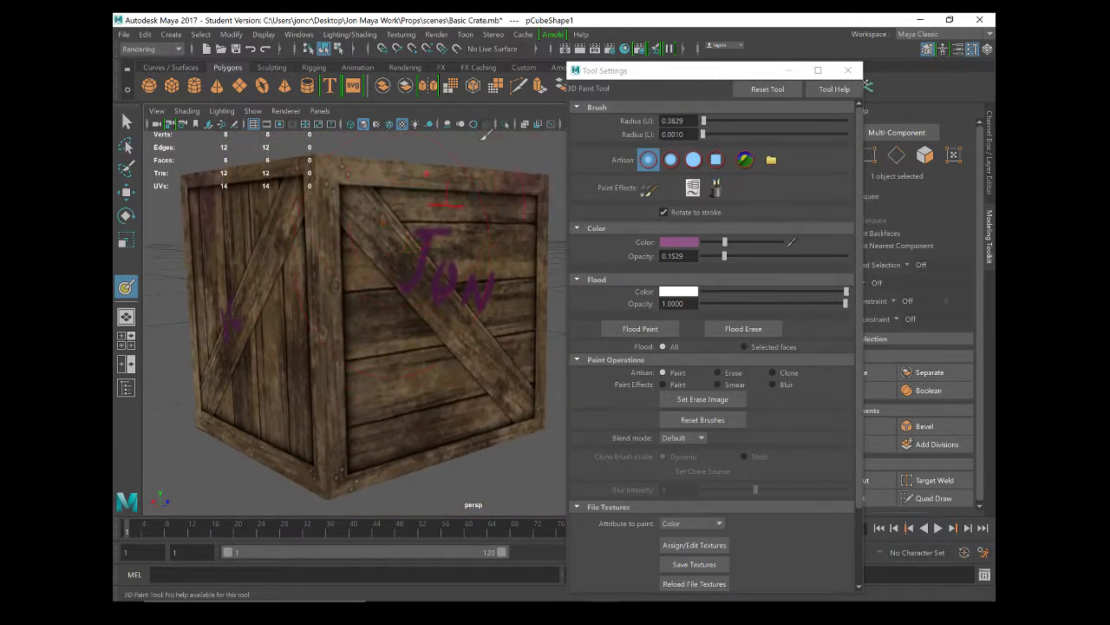
pyautogui.rightClick(422, 284)
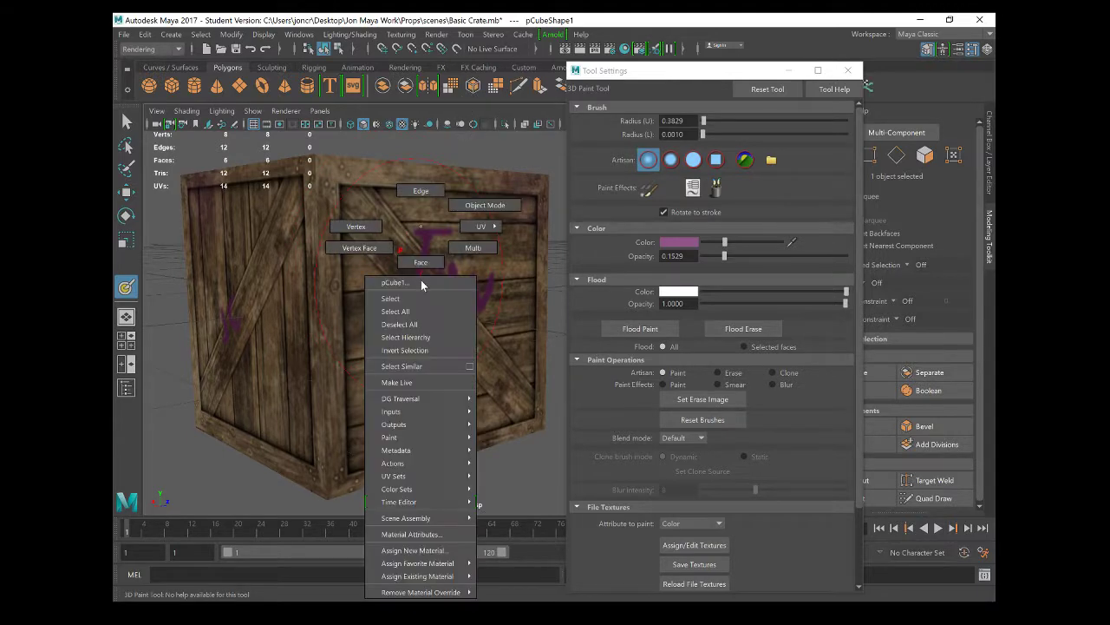
pyautogui.click(421, 262)
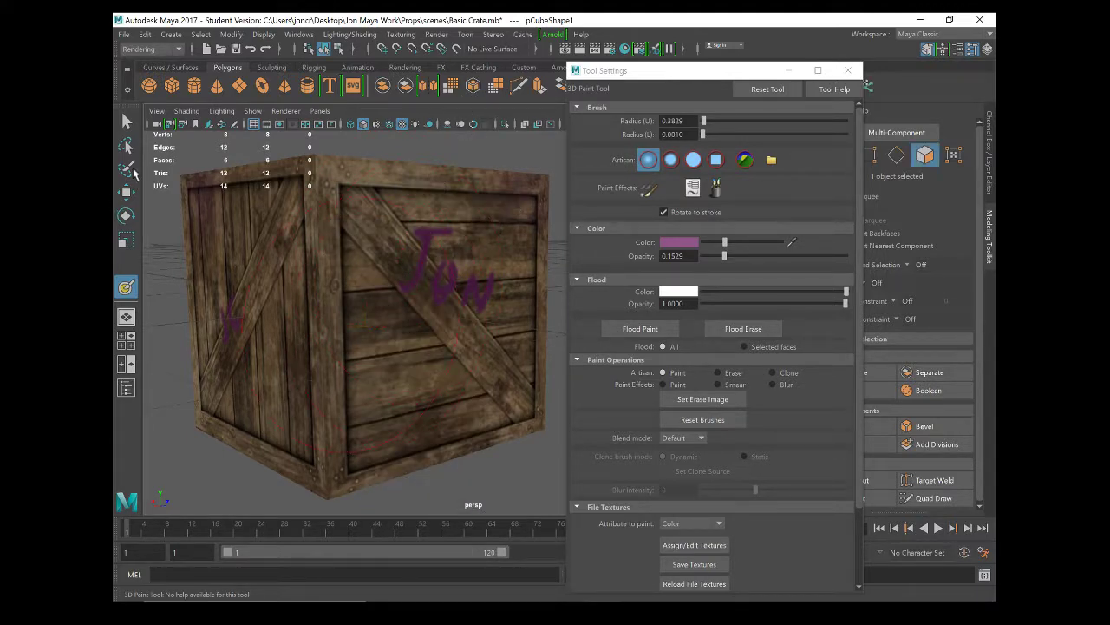
pyautogui.press('q')
pyautogui.click(397, 333)
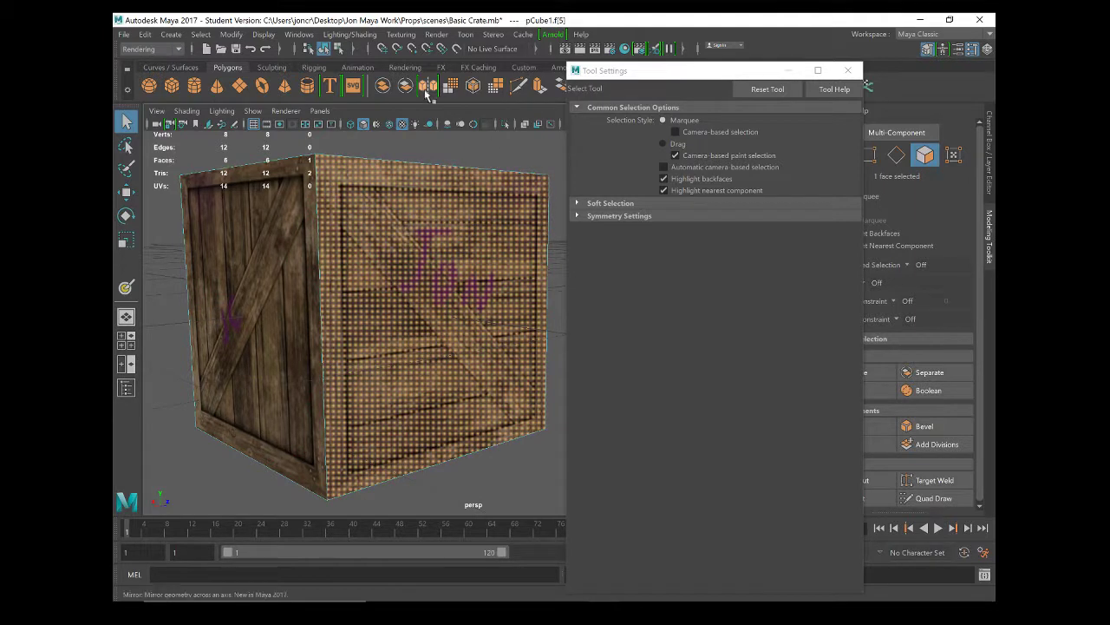
pyautogui.click(505, 124)
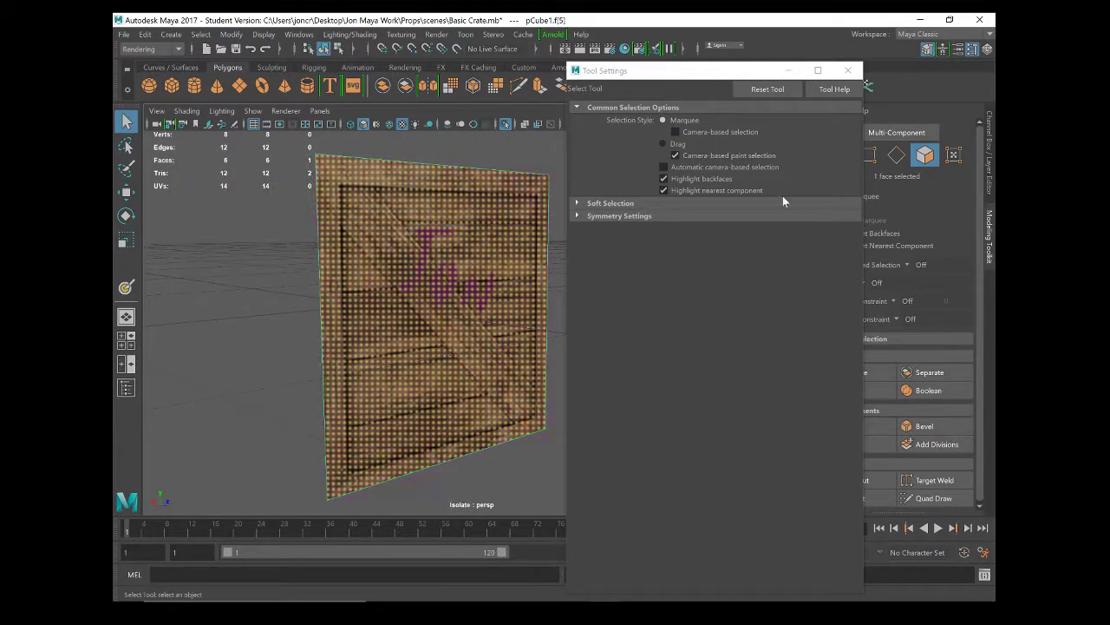
# Reactivate the 3D Paint Tool and brush black paint over the lettering on the isolated face
pyautogui.click(125, 287)
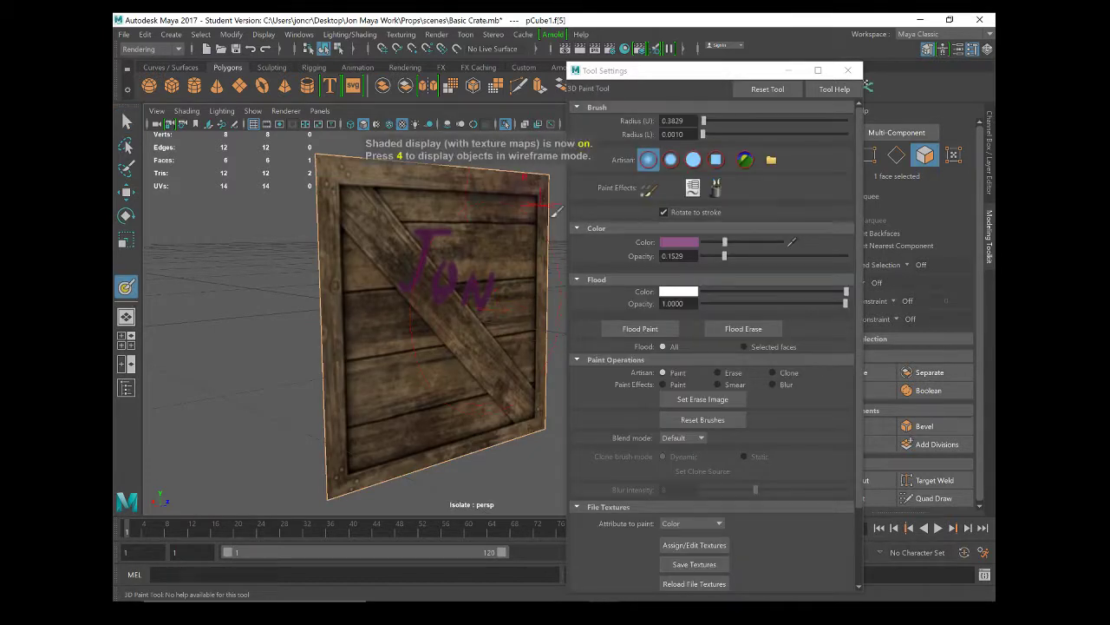
pyautogui.click(668, 242)
pyautogui.click(540, 395)
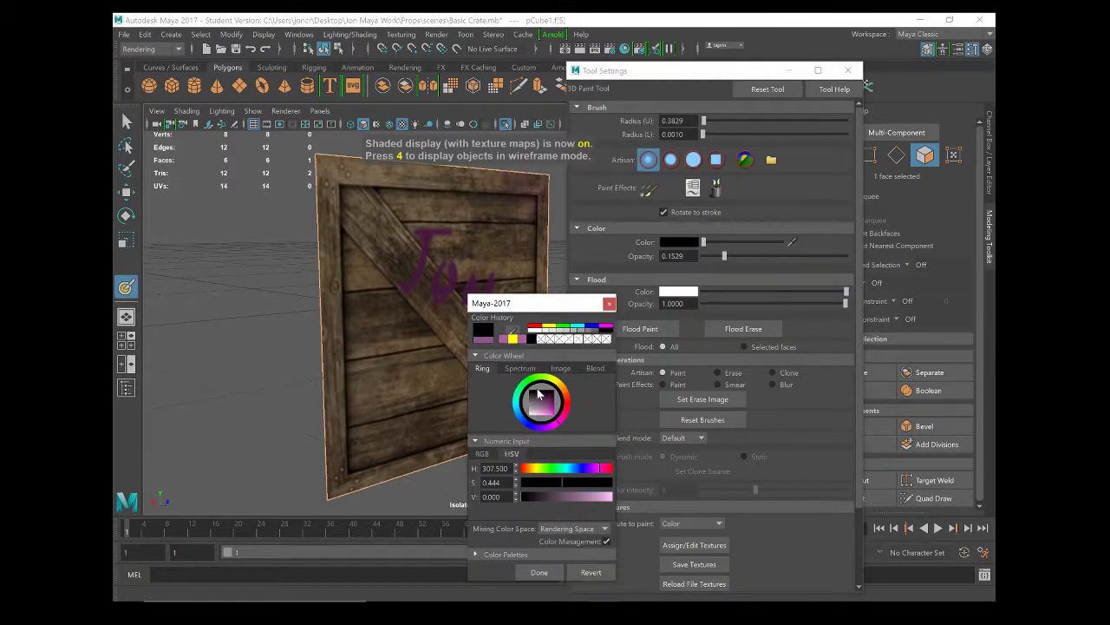
pyautogui.click(557, 381)
pyautogui.moveTo(423, 201)
pyautogui.mouseDown()
pyautogui.moveTo(419, 274)
pyautogui.moveTo(441, 268)
pyautogui.moveTo(461, 286)
pyautogui.mouseUp()
# Change the paint color to yellow (H 55.531, S 0.714, V 0.930) and cover the isolated face with it
pyautogui.click(548, 411)
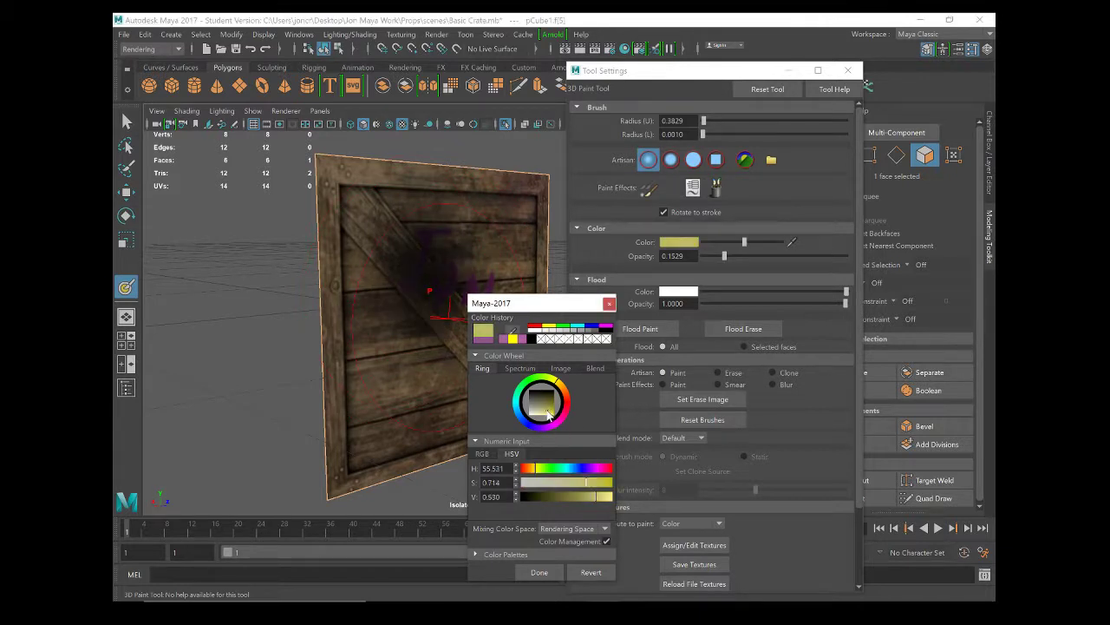
pyautogui.moveTo(425, 366)
pyautogui.mouseDown()
pyautogui.moveTo(456, 230)
pyautogui.moveTo(386, 252)
pyautogui.moveTo(367, 300)
pyautogui.moveTo(360, 425)
pyautogui.moveTo(428, 433)
pyautogui.moveTo(365, 347)
pyautogui.moveTo(391, 347)
pyautogui.moveTo(365, 429)
pyautogui.moveTo(415, 228)
pyautogui.moveTo(459, 243)
pyautogui.moveTo(290, 249)
pyautogui.mouseUp()
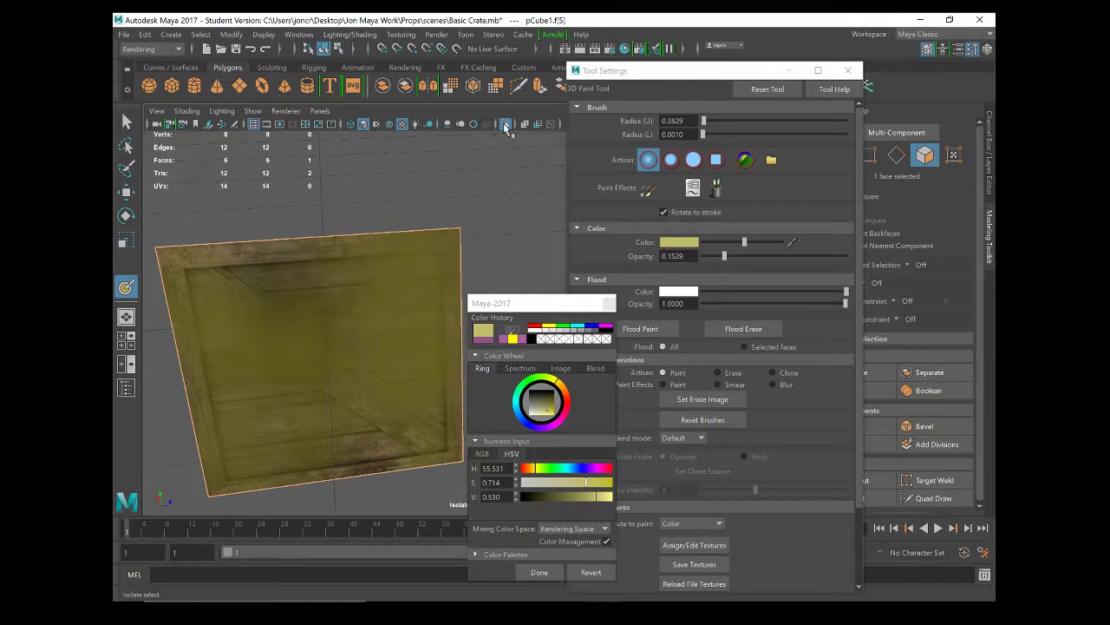
# Turn off the face isolation to show the whole crate, and close the color chooser and the tool settings
pyautogui.click(506, 124)
pyautogui.keyDown('alt'); pyautogui.moveTo(314, 314); pyautogui.dragTo(335, 291); pyautogui.keyUp('alt')
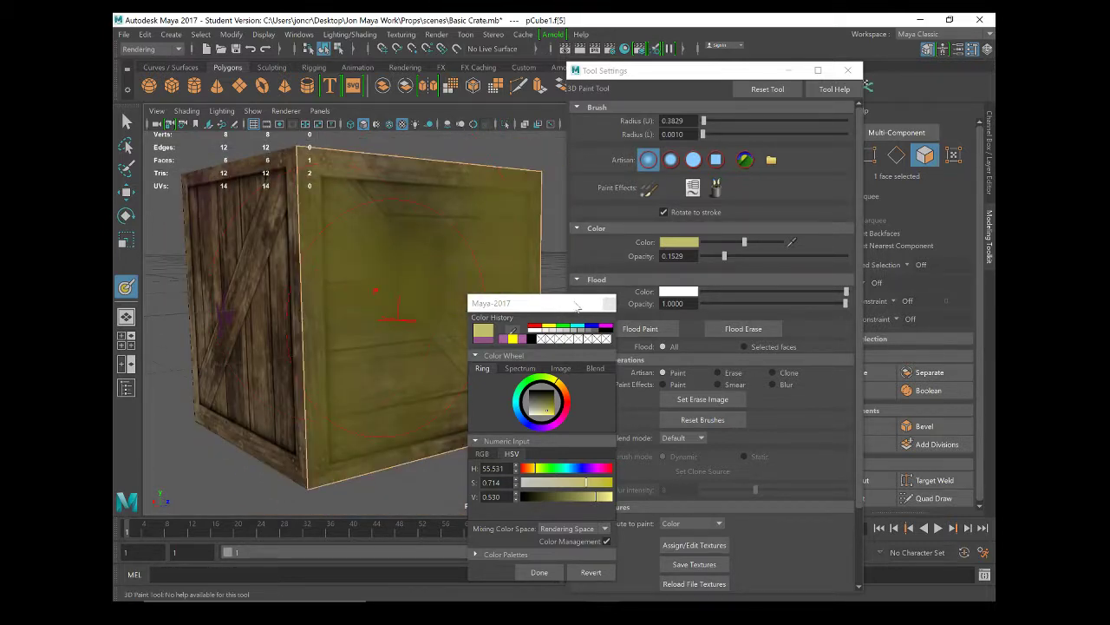
pyautogui.moveTo(574, 305); pyautogui.dragTo(532, 246)
pyautogui.click(496, 512)
pyautogui.scroll(-2, 276, 397)
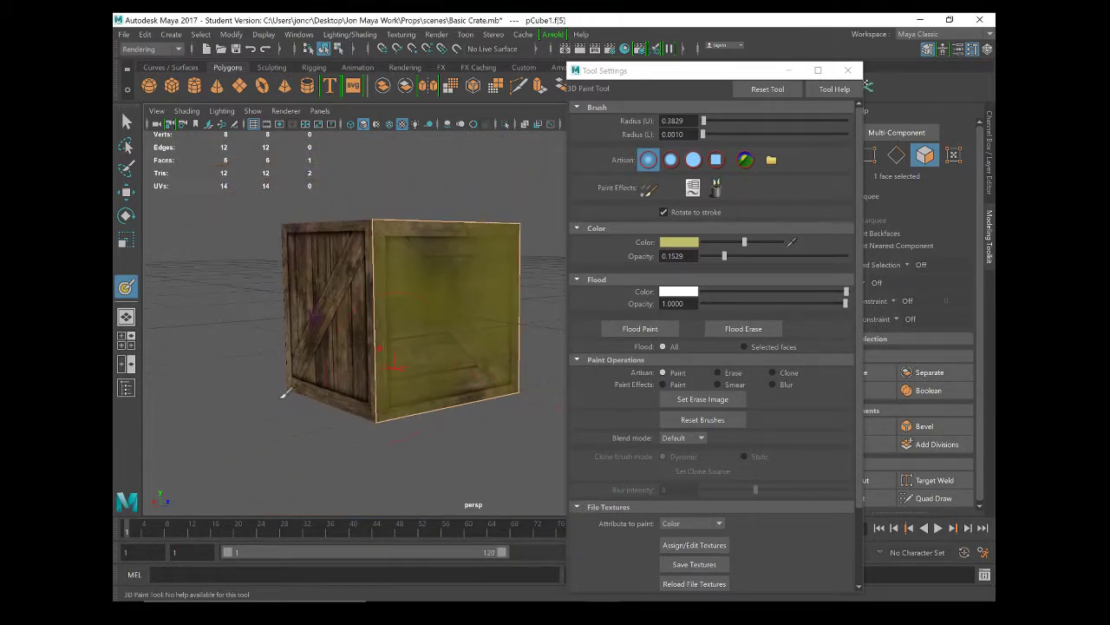
pyautogui.moveTo(276, 398)
pyautogui.keyDown('alt'); pyautogui.mouseDown()
pyautogui.moveTo(315, 409)
pyautogui.moveTo(213, 406)
pyautogui.mouseUp(); pyautogui.keyUp('alt')
pyautogui.moveTo(375, 327)
pyautogui.keyDown('alt'); pyautogui.mouseDown()
pyautogui.moveTo(372, 339)
pyautogui.moveTo(330, 330)
pyautogui.moveTo(462, 315)
pyautogui.moveTo(491, 300)
pyautogui.moveTo(459, 293)
pyautogui.moveTo(340, 315)
pyautogui.moveTo(410, 351)
pyautogui.moveTo(469, 307)
pyautogui.moveTo(466, 347)
pyautogui.mouseUp(); pyautogui.keyUp('alt')
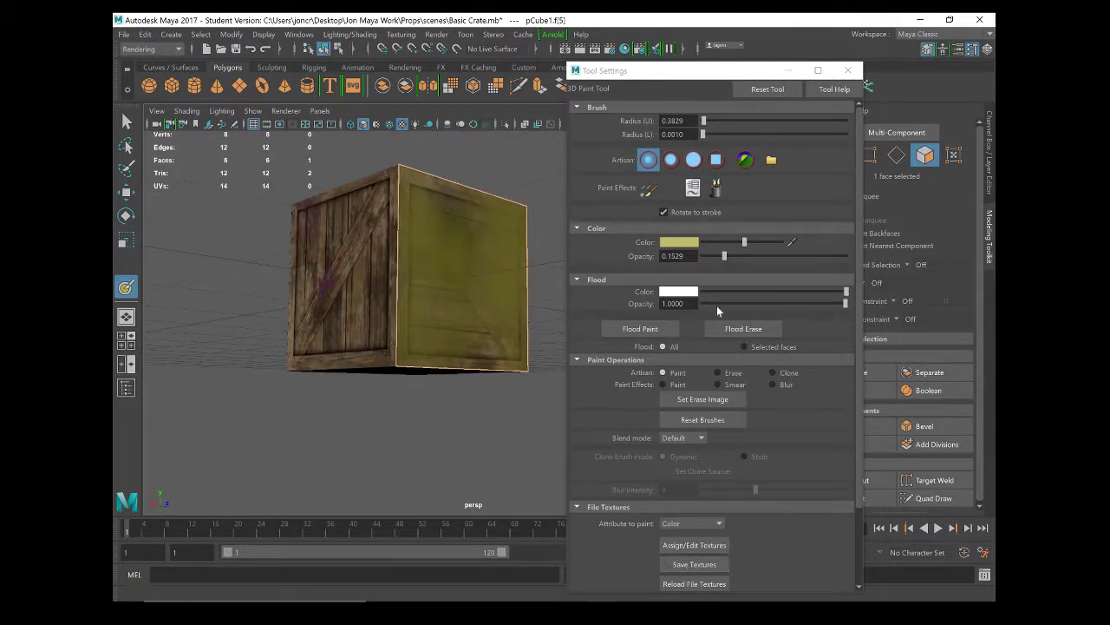
pyautogui.click(847, 70)
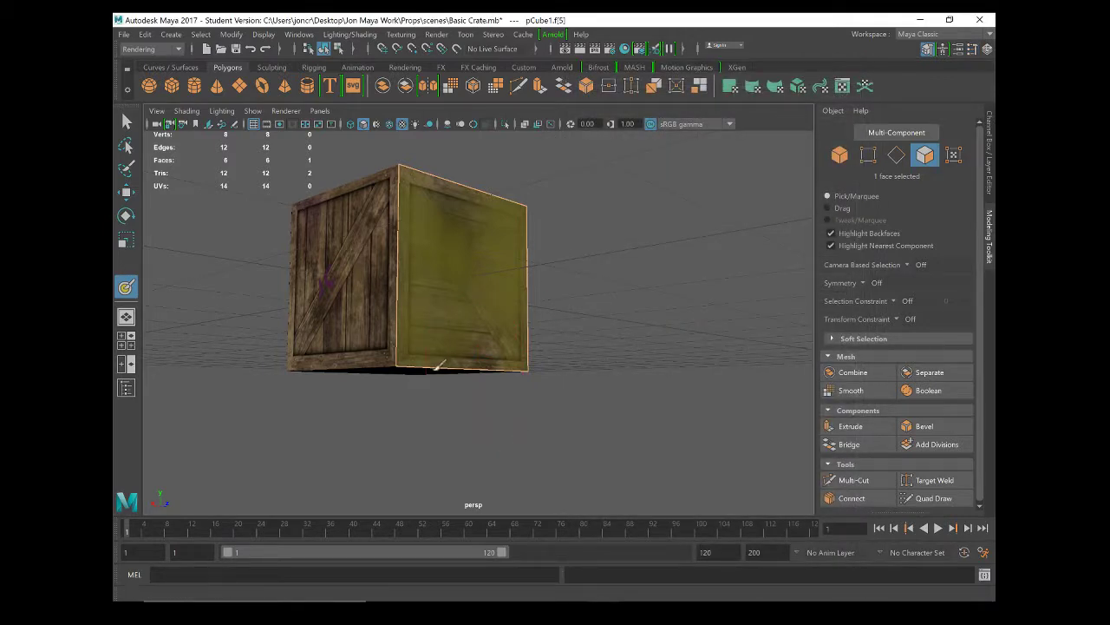
# Return to the Select Tool and deselect the yellow-painted face of the crate
pyautogui.keyDown('alt'); pyautogui.moveTo(428, 369); pyautogui.dragTo(396, 367); pyautogui.keyUp('alt')
pyautogui.press('q')
pyautogui.click(543, 368)
pyautogui.keyDown('alt'); pyautogui.moveTo(543, 368); pyautogui.dragTo(598, 391); pyautogui.keyUp('alt')
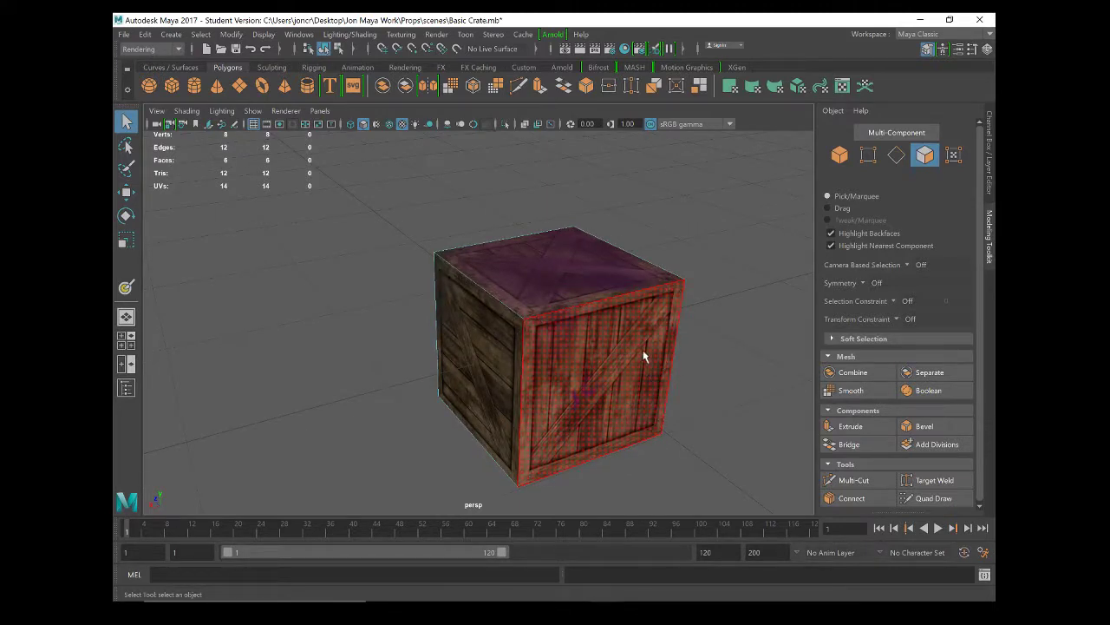